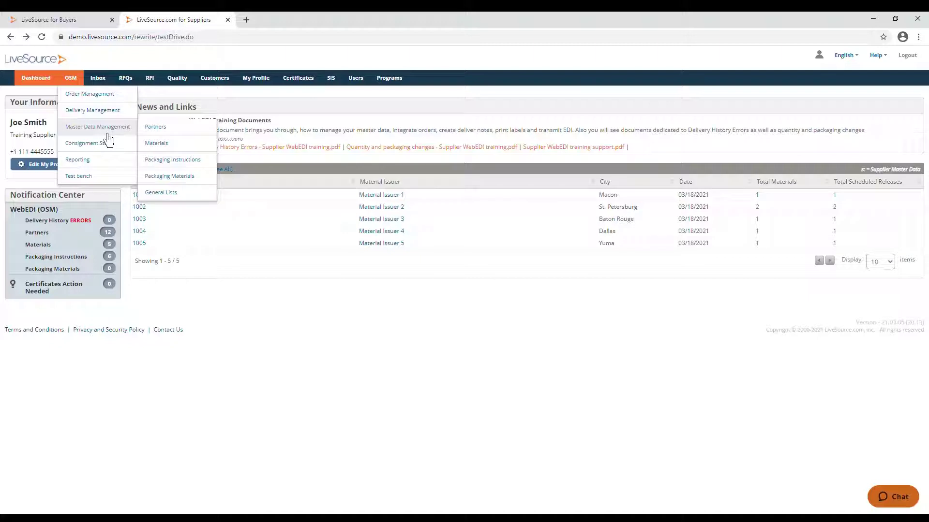
Review the partner master data list and the new supplier ID and description fields of buyer partner Company 1
click(160, 136)
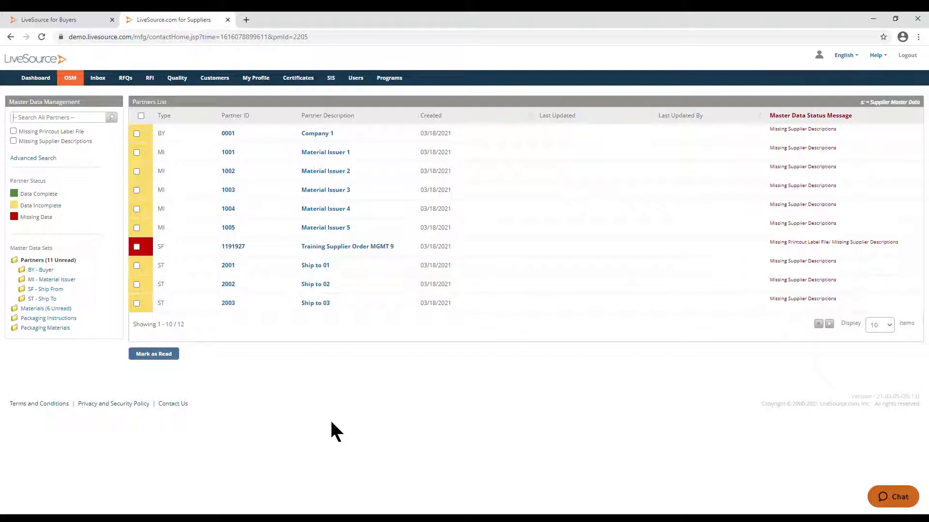
click(56, 299)
click(234, 143)
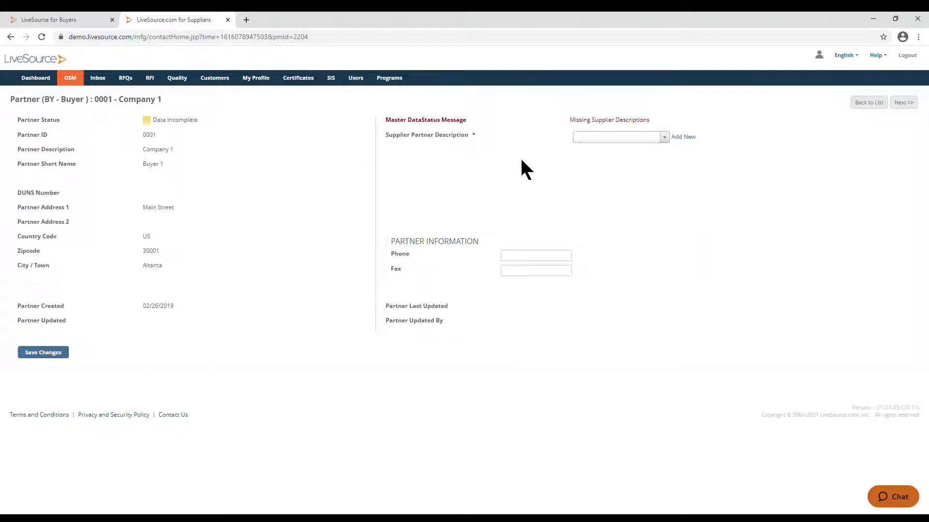
click(683, 137)
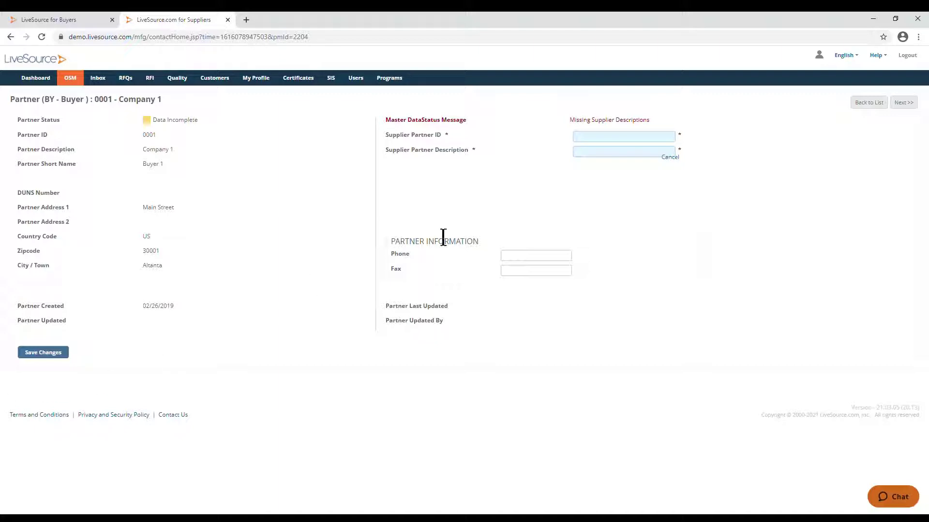
click(878, 113)
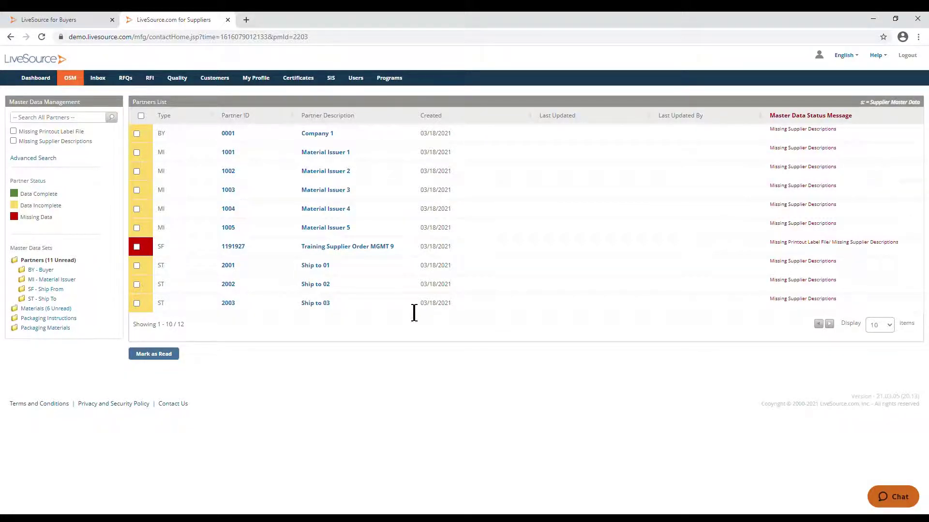
View the new orders of Material Issuer 1 from the dashboard's new orders summary
click(50, 84)
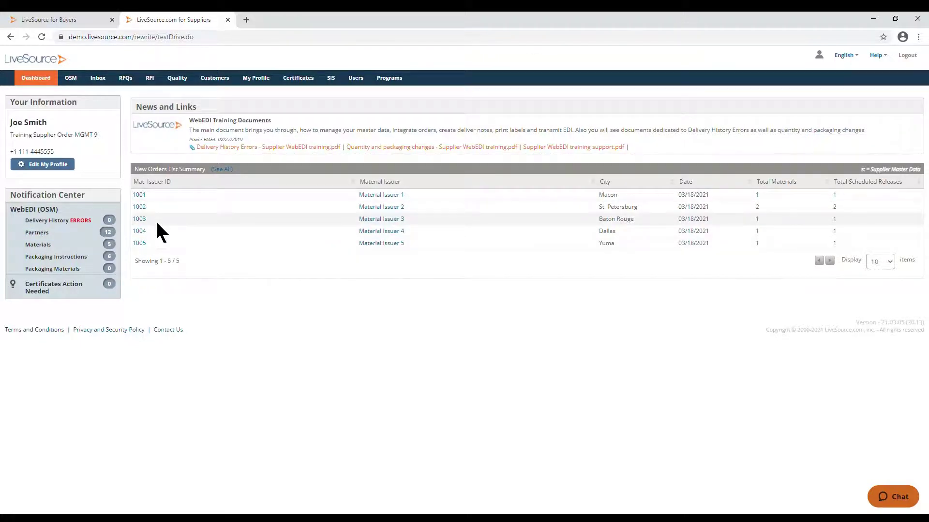
click(146, 204)
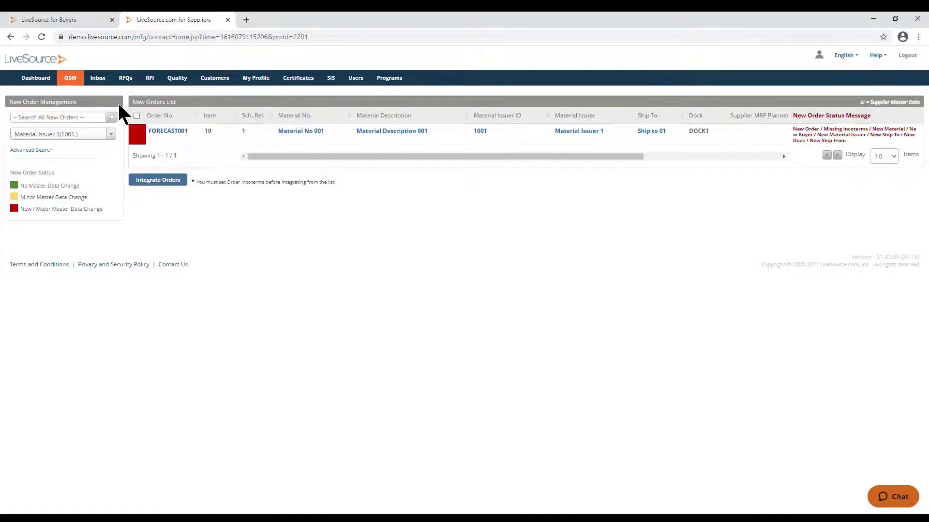
mouse_move(78, 81)
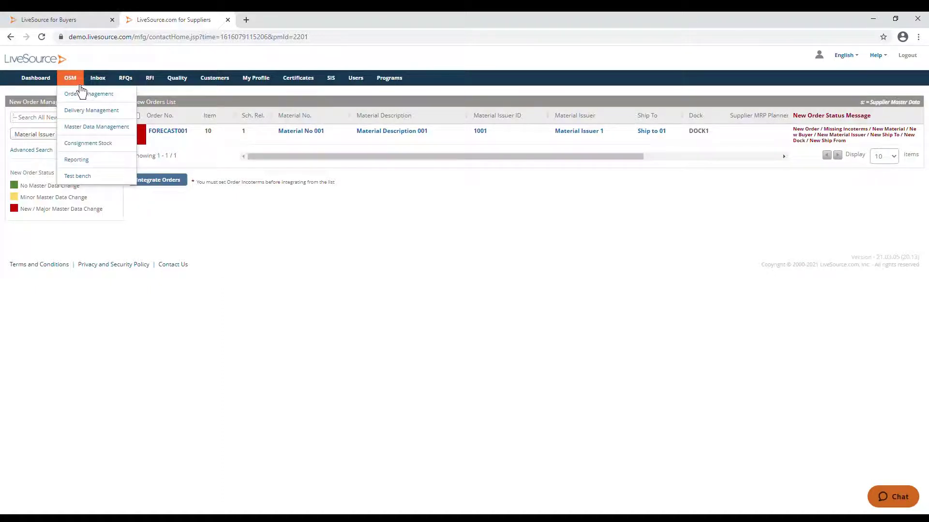
mouse_move(83, 100)
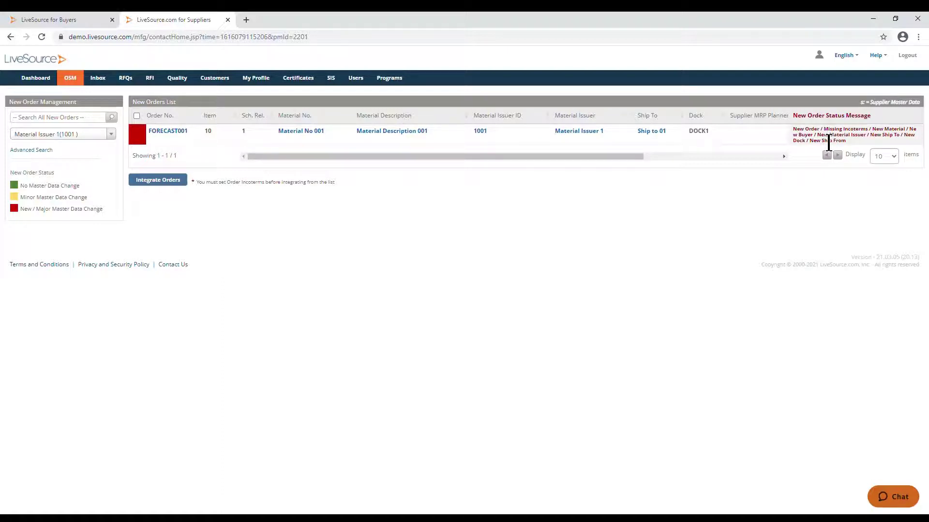
View the new orders of Material Issuer 2 from the dashboard, and the complete new orders list for all issuers
click(34, 89)
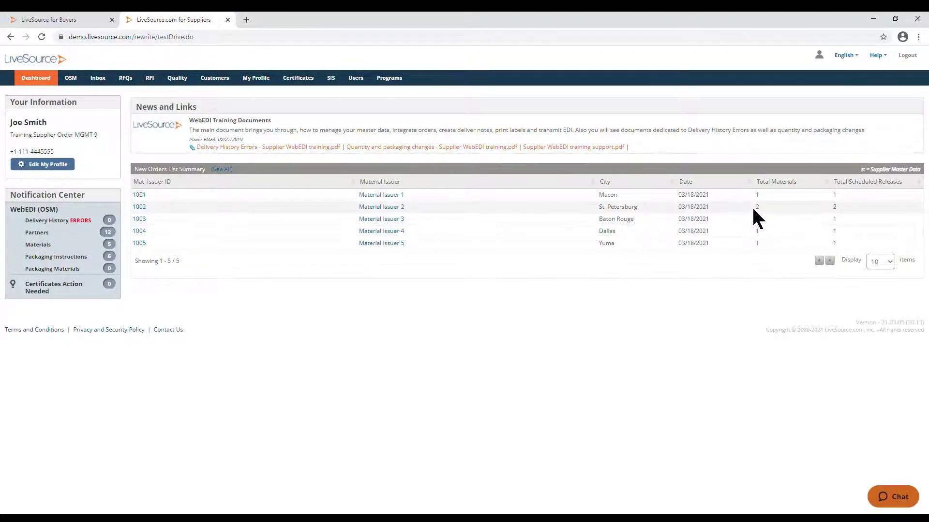
click(147, 219)
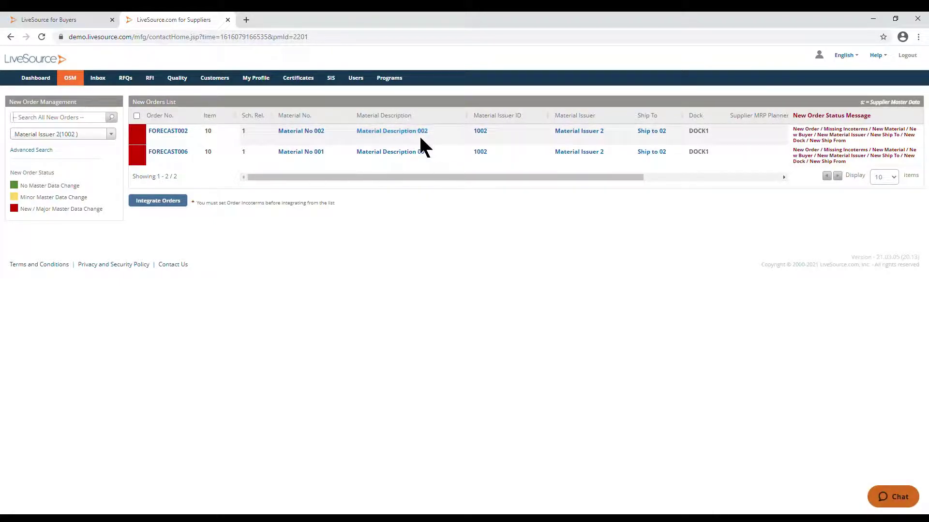
click(36, 84)
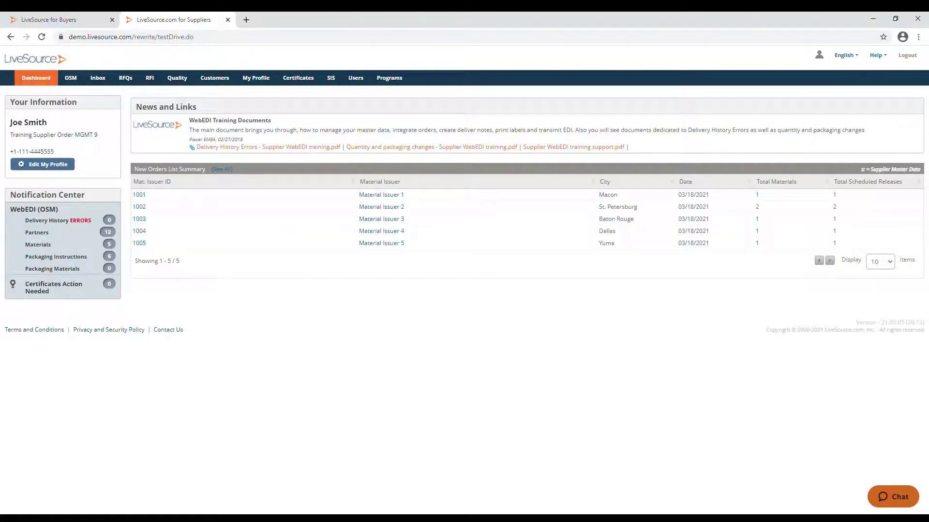
click(70, 78)
click(231, 179)
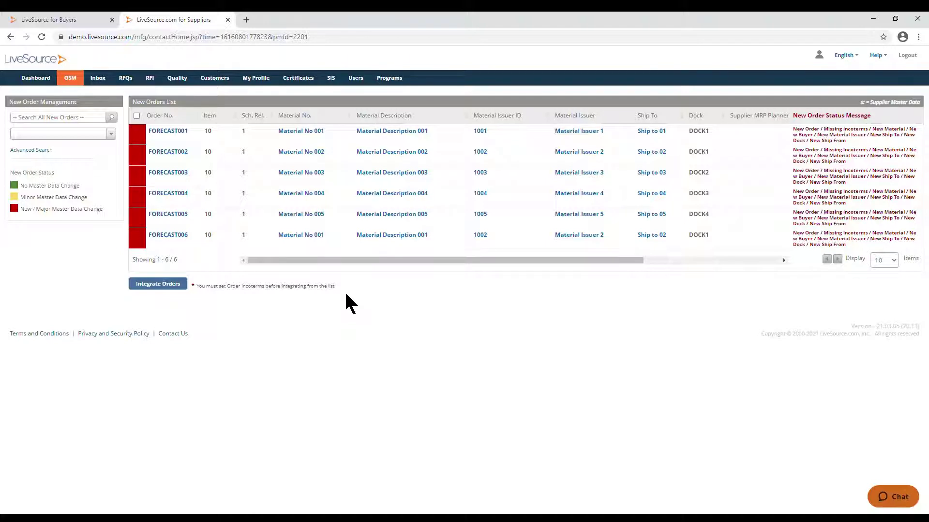
Open the new order for Material No 002 among Material Issuer 2's new orders
click(52, 83)
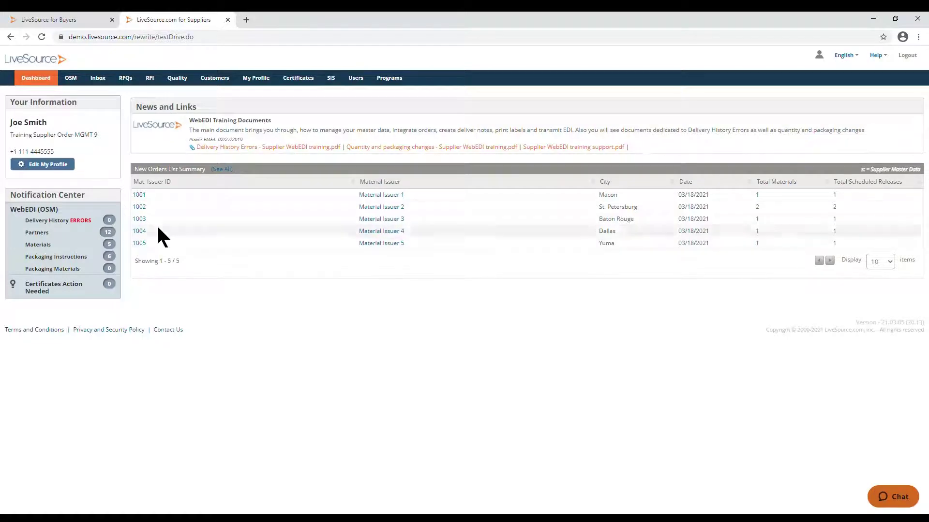
click(145, 216)
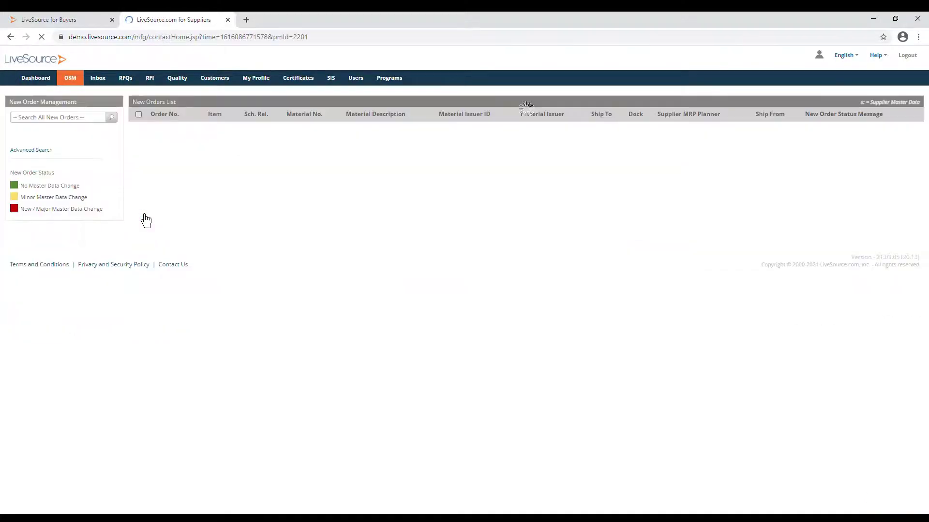
click(170, 142)
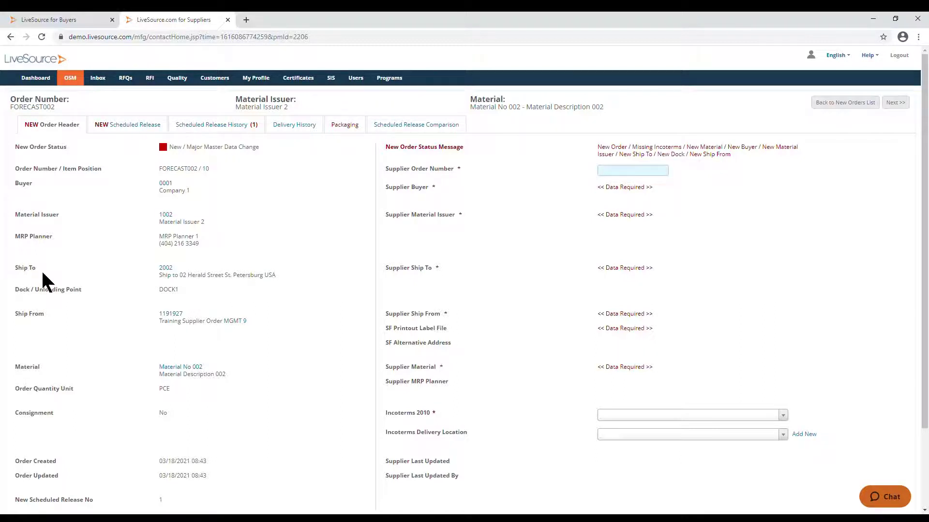
Examine the order's new scheduled release, scheduled release history, delivery history and packaging details
click(131, 127)
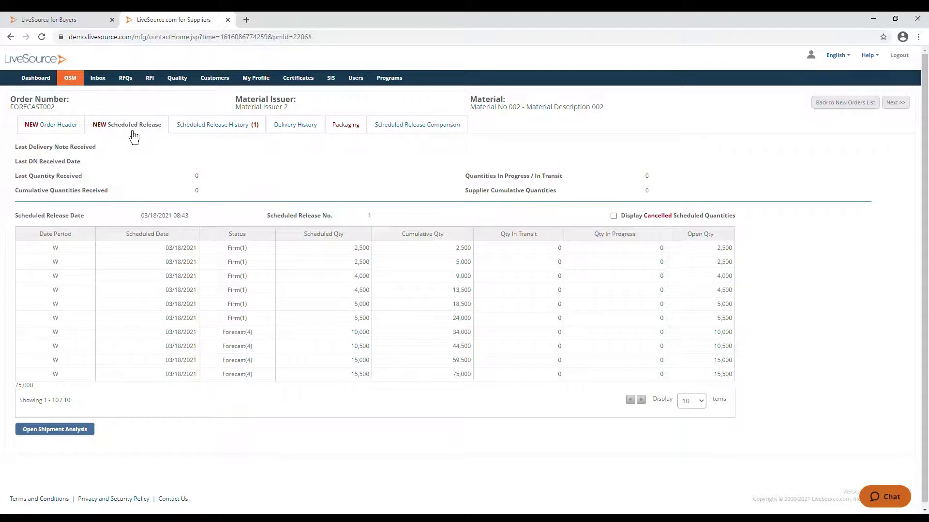
click(212, 133)
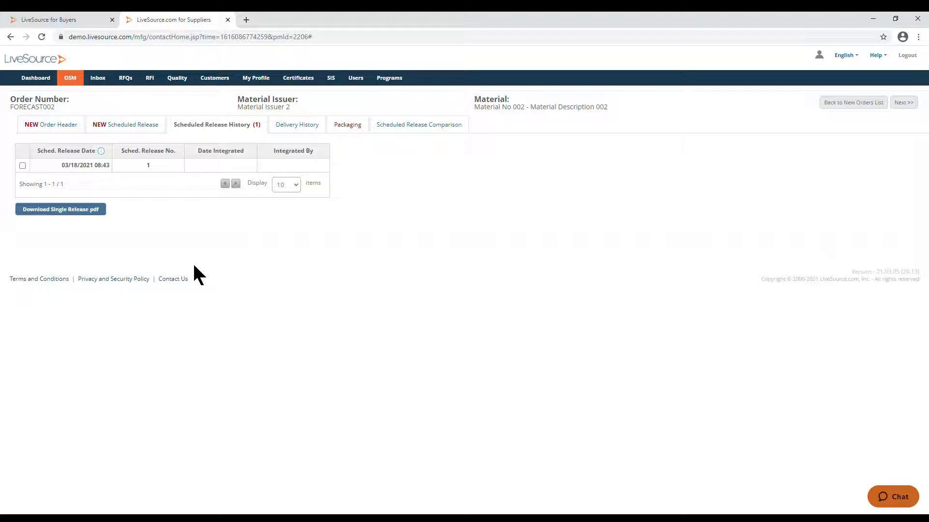
click(22, 165)
click(312, 134)
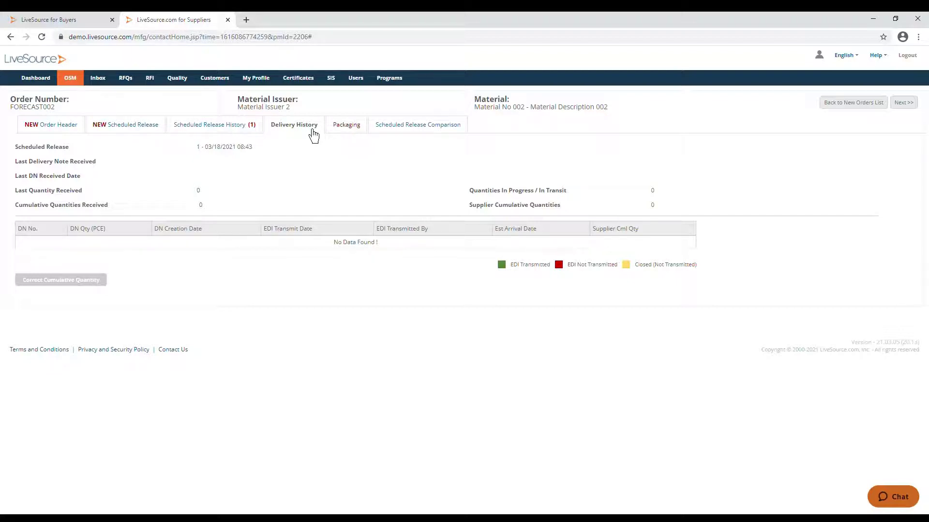
click(345, 134)
Enter the supplier order number in the new order's header
click(49, 127)
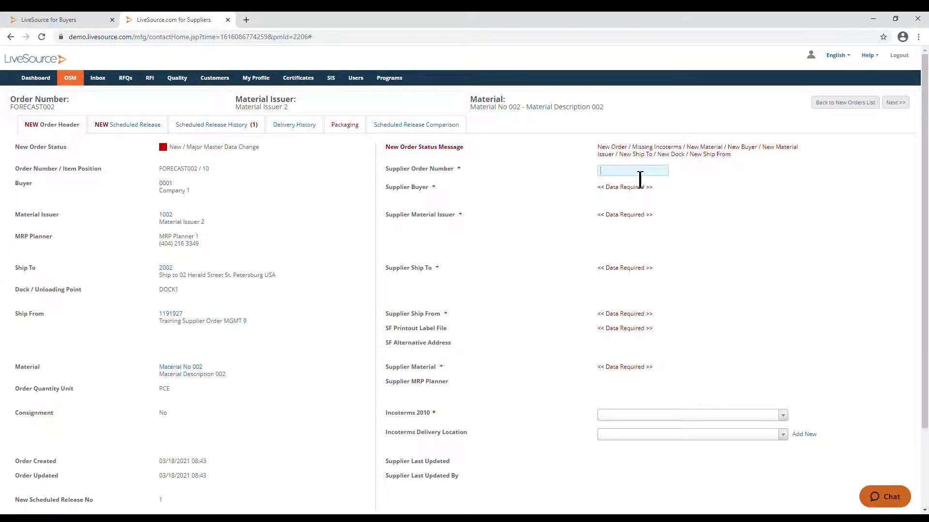
text(PIO)
text(O002)
Add a new supplier buyer with partner ID BY-001 and description Buyer Atlanta, and save it to the order
click(639, 188)
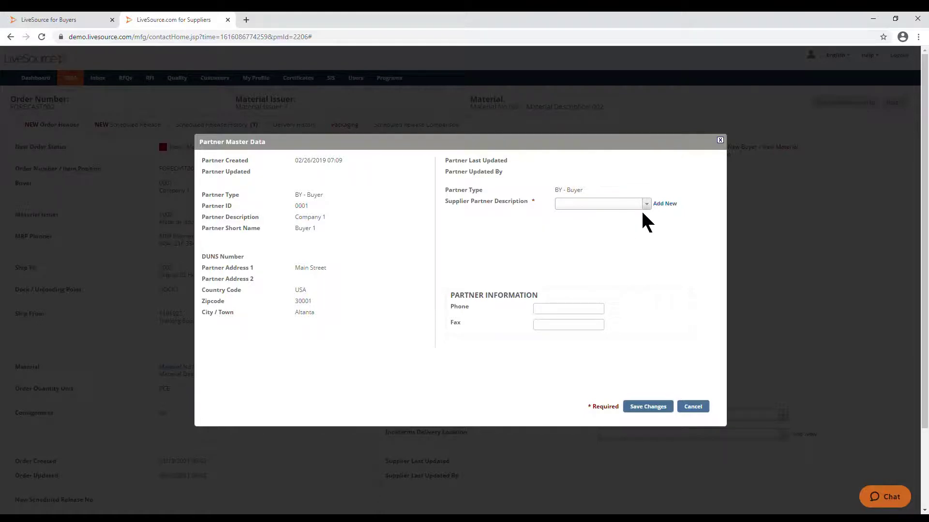
click(666, 204)
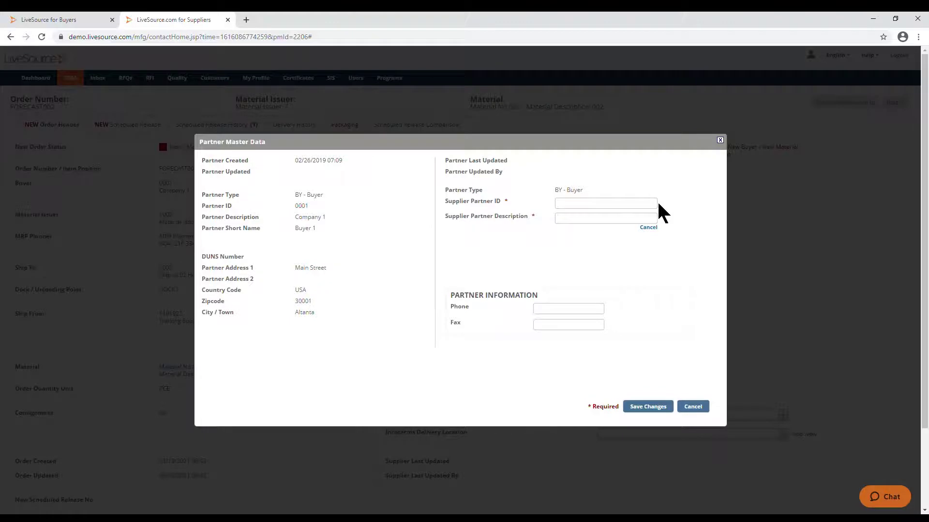
drag(606, 190, 599, 209)
click(597, 208)
text(BY)
text(-001)
text(B)
text(uyer Atlanta)
click(652, 407)
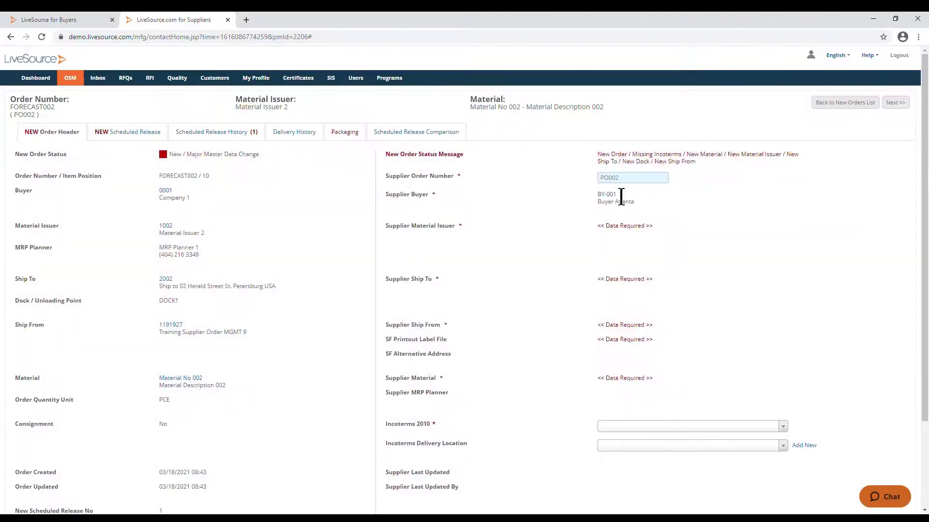
Add a new supplier partner for the material issuer with ID MI-1002 and description St. Petersburg
click(628, 232)
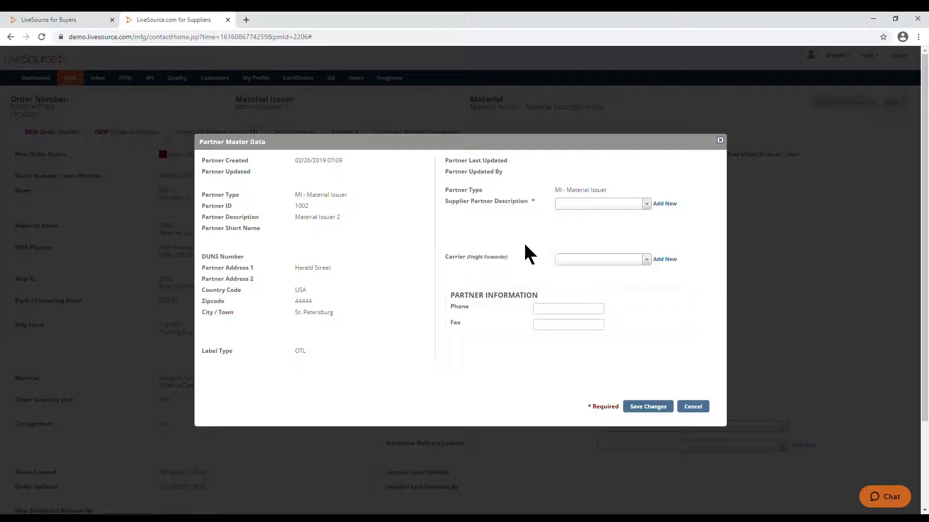
click(598, 206)
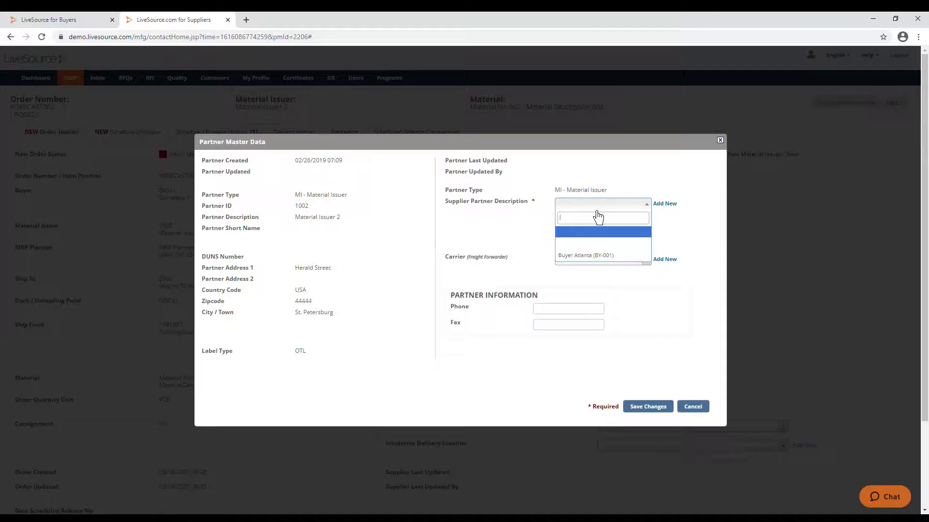
click(665, 204)
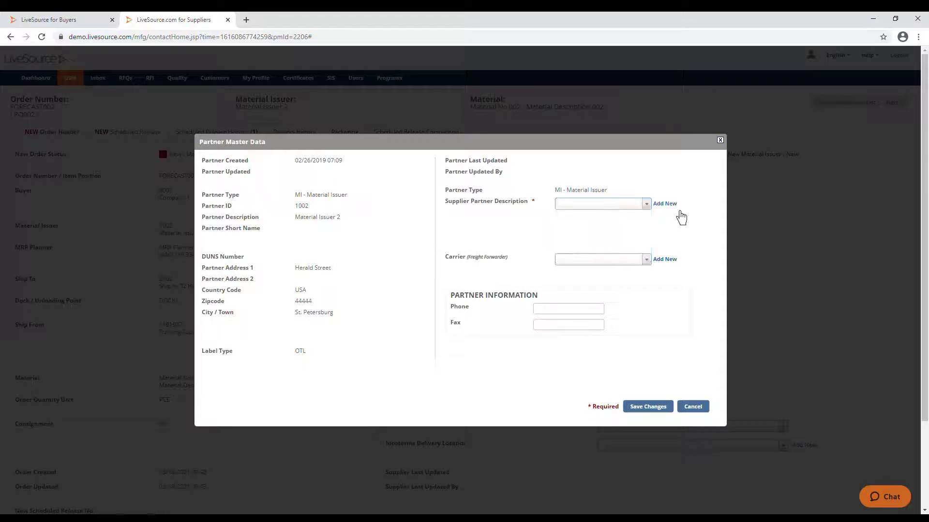
text(Mi)
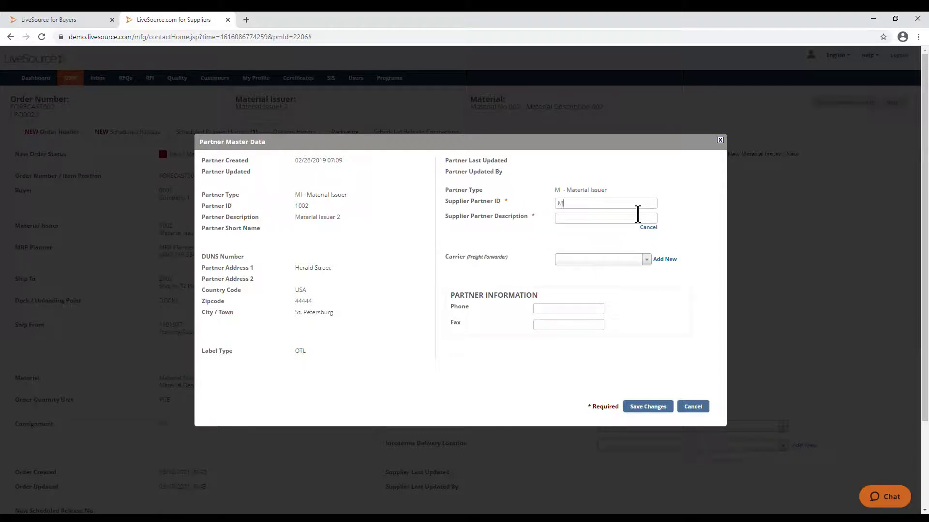
text(-100)
text(2)
text(St)
text(. Petersbo)
text(rg)
Add Fedex as a new carrier for the material issuer and save the partner data
click(667, 265)
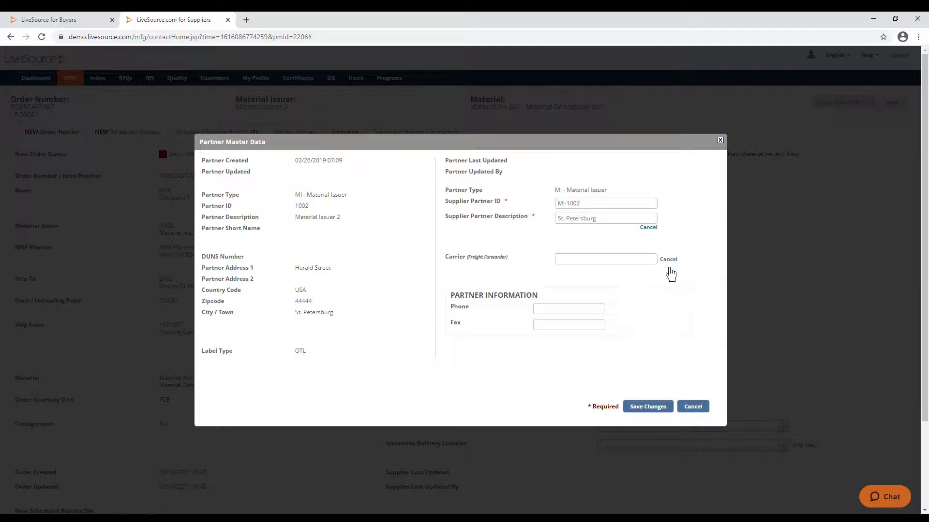
click(623, 270)
text(Fedex)
click(654, 408)
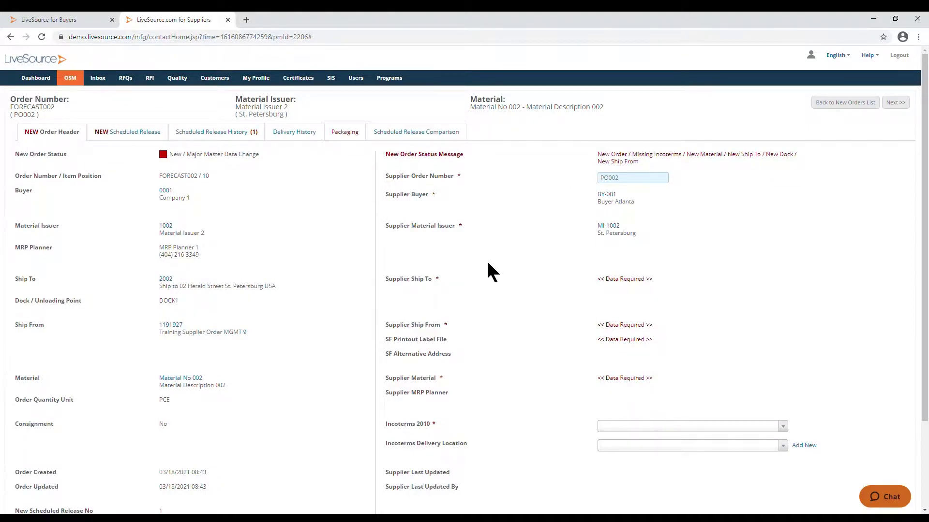
Set the supplier ship-to partner to St. Petersburg (MI-1002) with carrier Fedex, and save the partner data
click(624, 280)
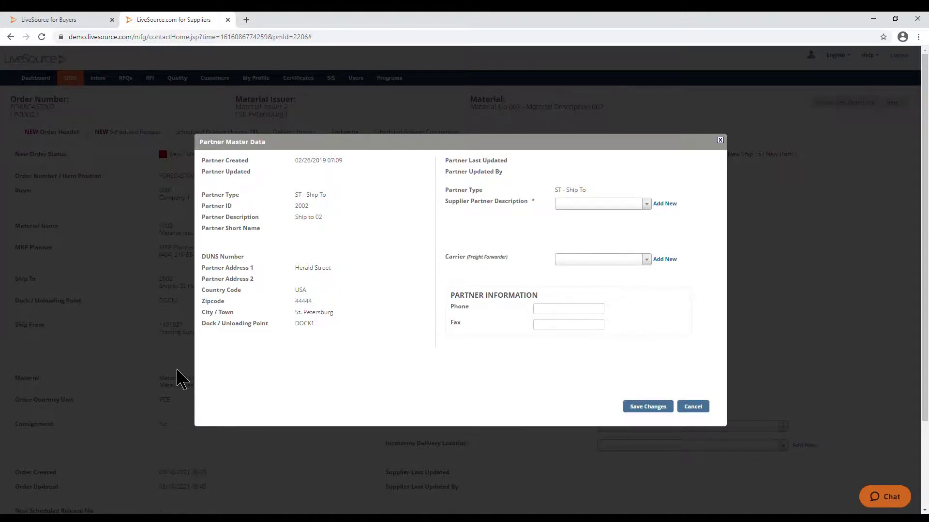
click(646, 203)
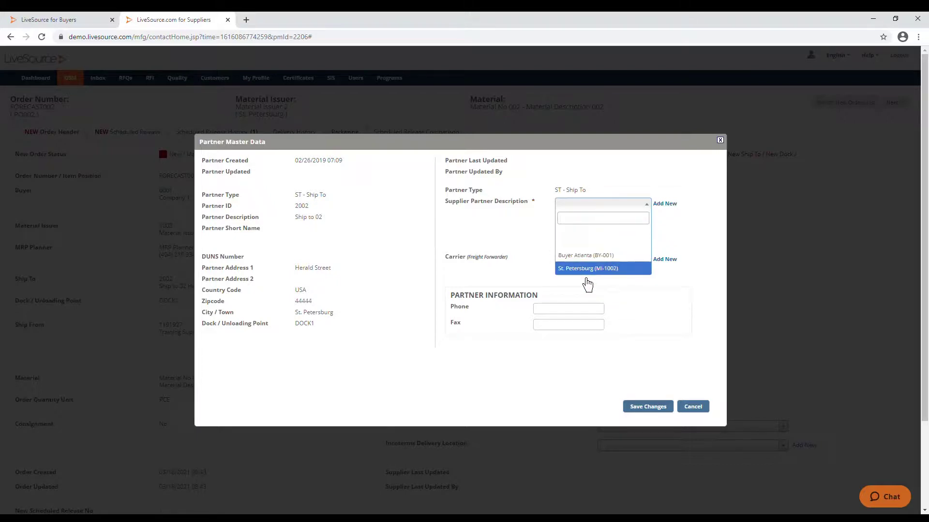
click(588, 269)
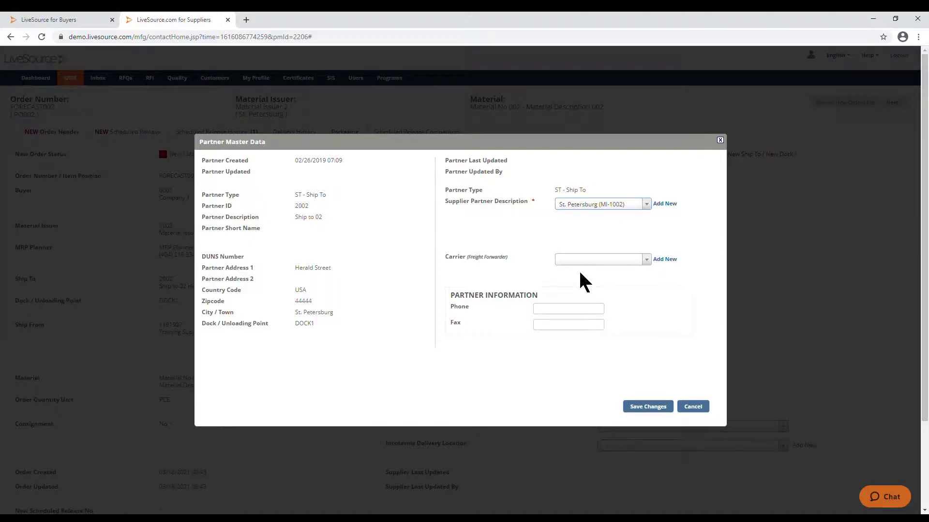
click(578, 262)
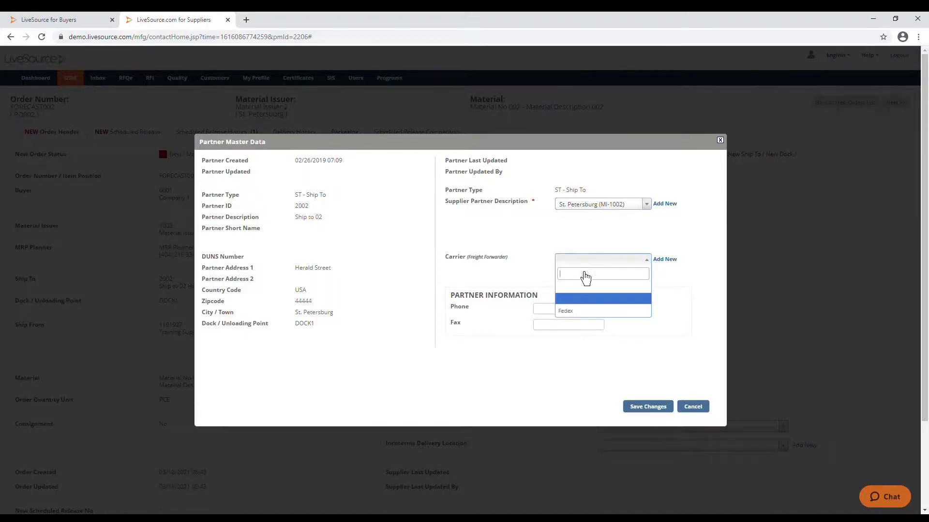
click(579, 315)
click(647, 407)
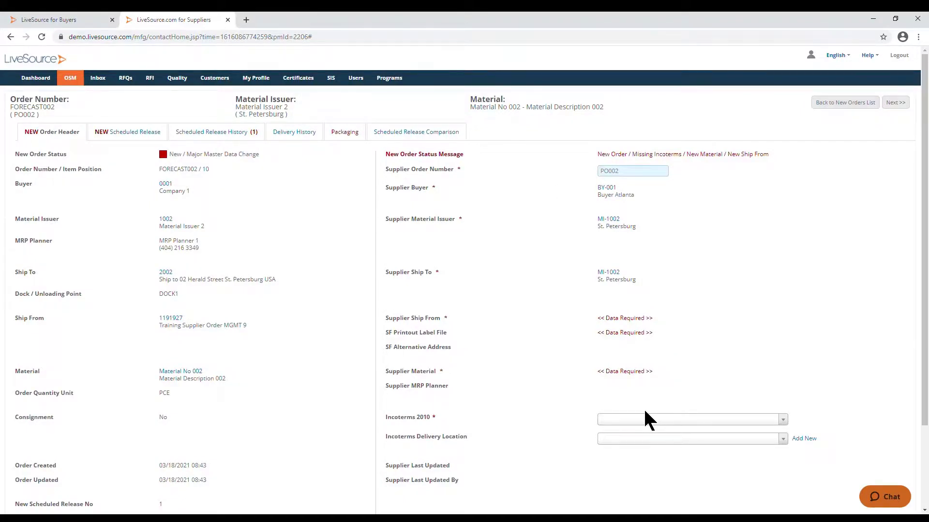
Add a new supplier ship-from partner with ID 1191927, description Training Supplier Order MGMT 9 and One per Page label printout, and save it
click(618, 319)
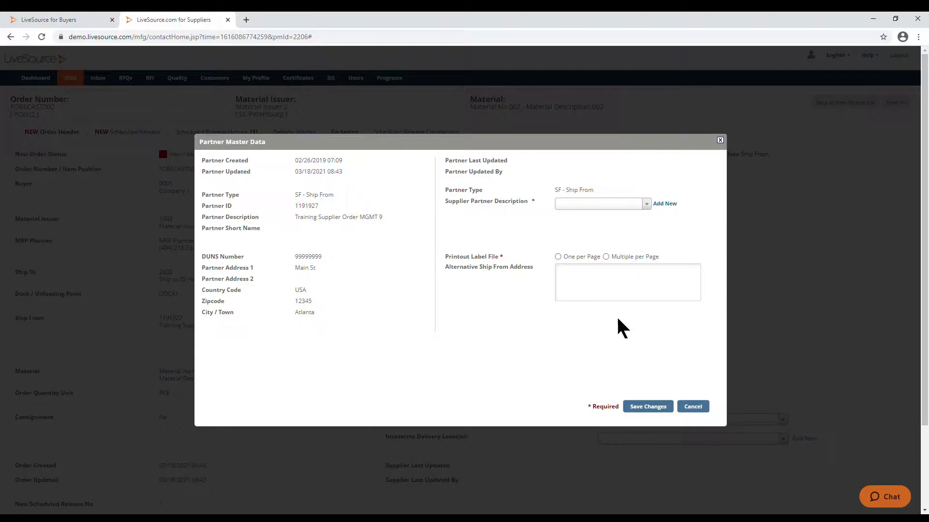
click(667, 204)
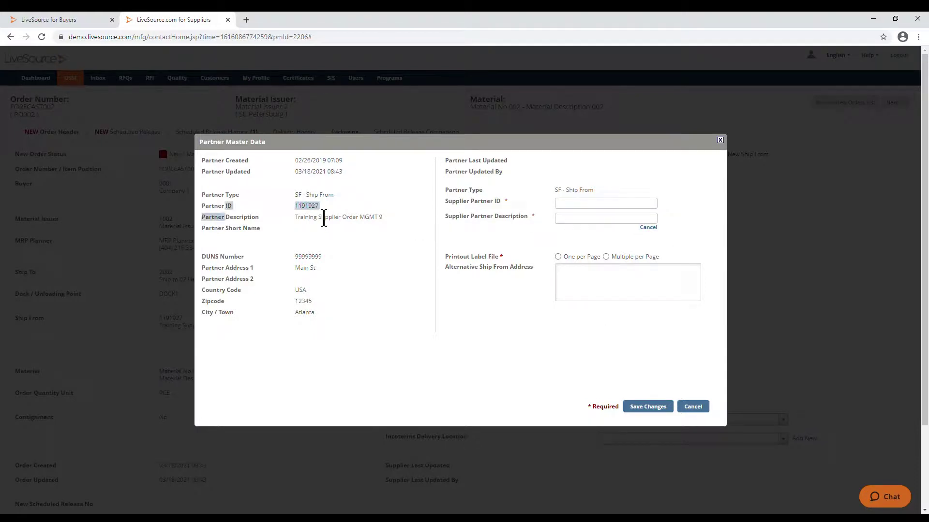
drag(295, 206, 302, 206)
click(610, 204)
text(1191927)
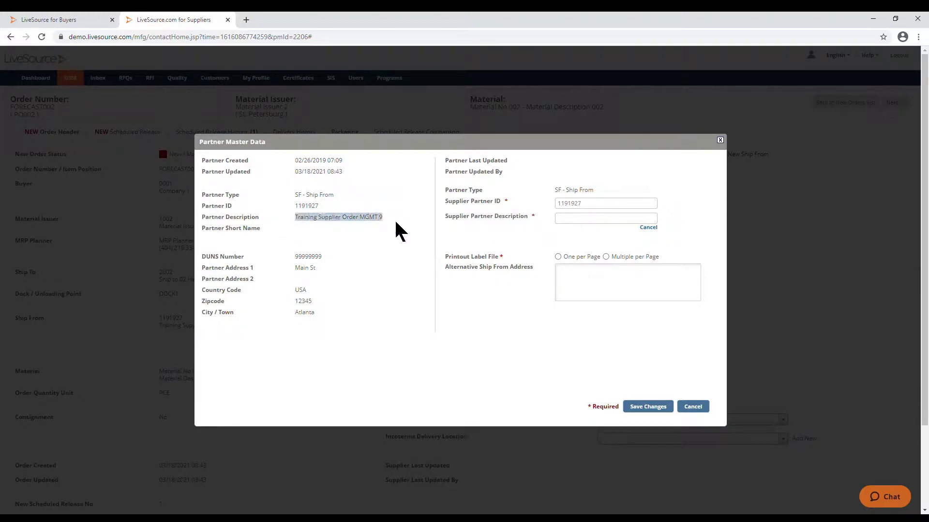
click(592, 219)
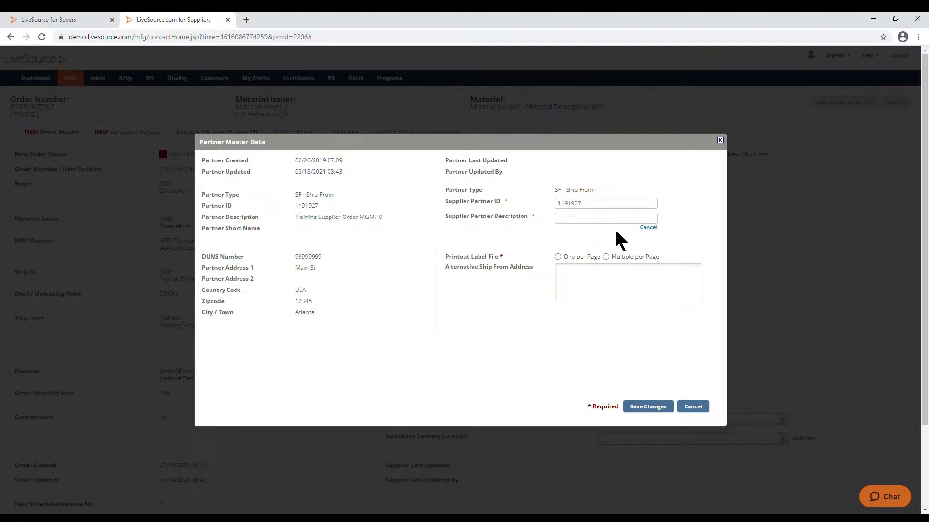
text(Training Supplier Order MGMT 9)
click(640, 410)
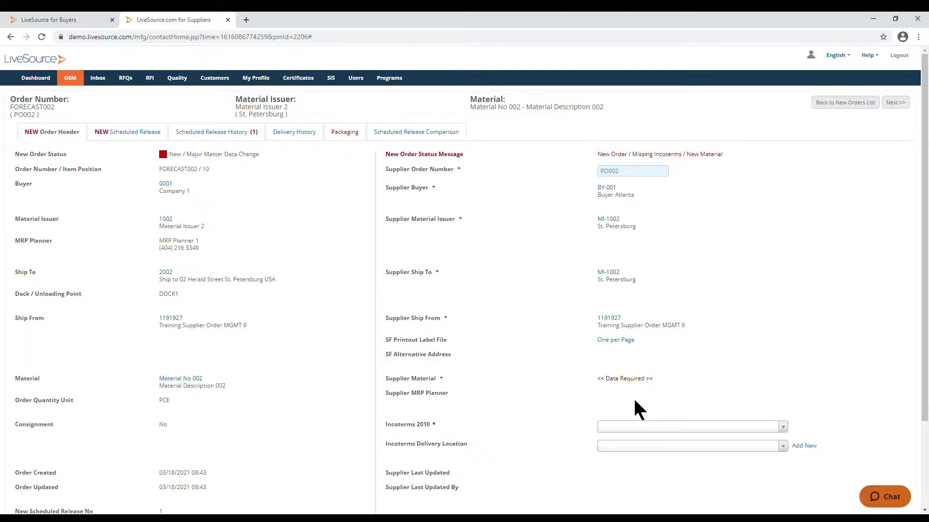
In the supplier material data, enter number Mat Number 002, description Stainless Steel and a new MRP planner's name, and enable expiry date management
click(624, 379)
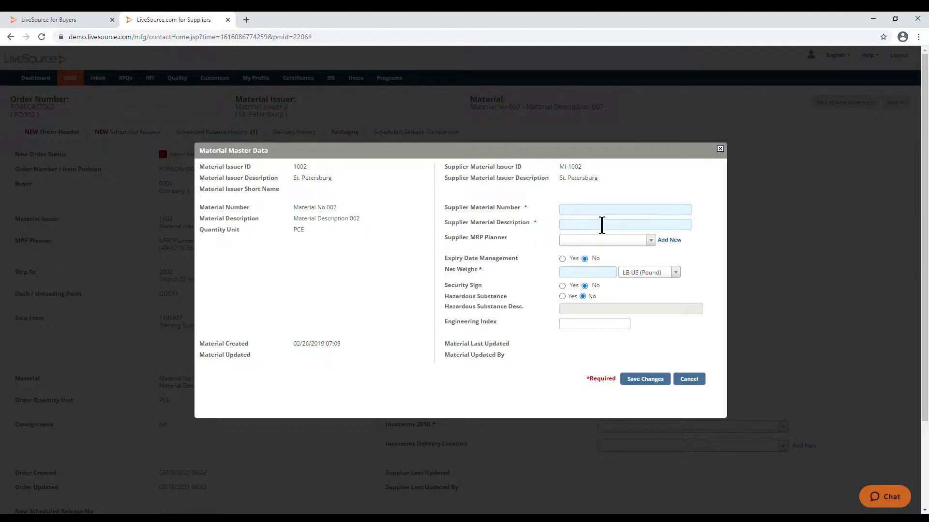
text(Mat Num)
text(ber 002)
text(Stainles)
text(s Steel)
click(669, 240)
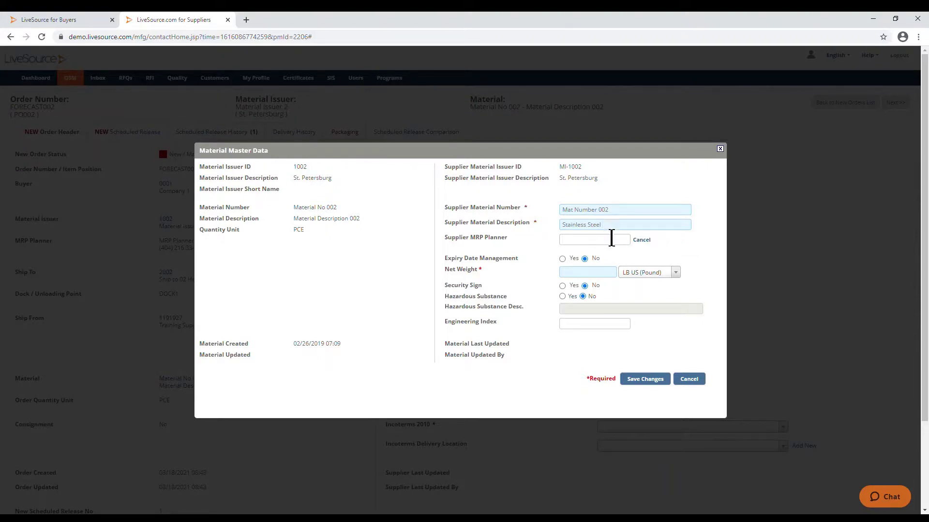
text(Joe)
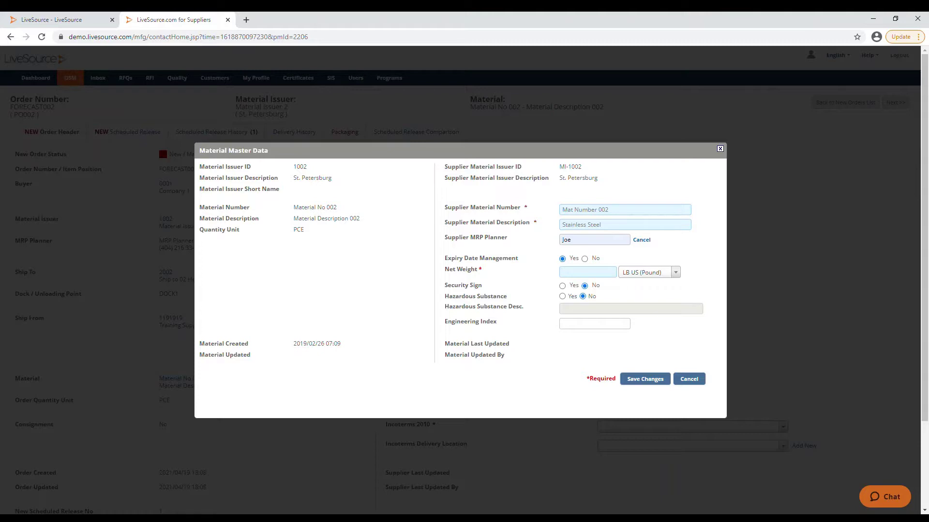
Set net weight .214 LB, security sign Yes, hazardous substance Yes with description Toxic, and engineering index Eng Index 1, and save the material data
click(583, 271)
text(.214)
click(562, 297)
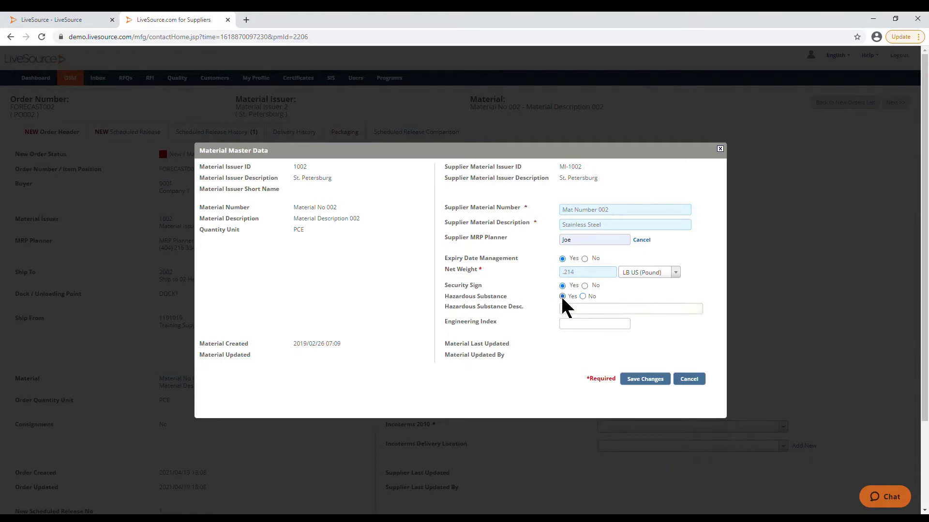
click(587, 313)
text(Toxic)
click(595, 327)
text(Eng Index 1)
click(637, 380)
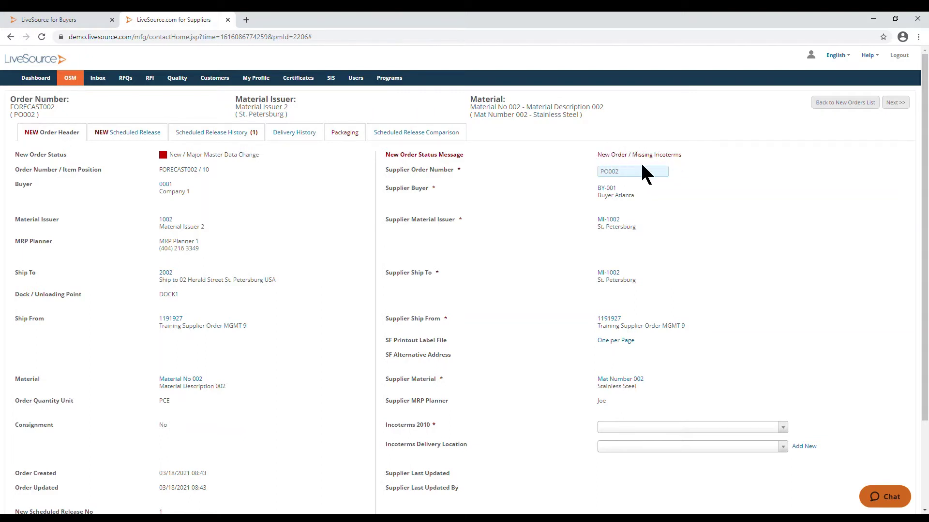
Set the order's Incoterms 2010 to DDP (Delivered Duty Paid) and update the order header
scroll(619, 244, down, 2)
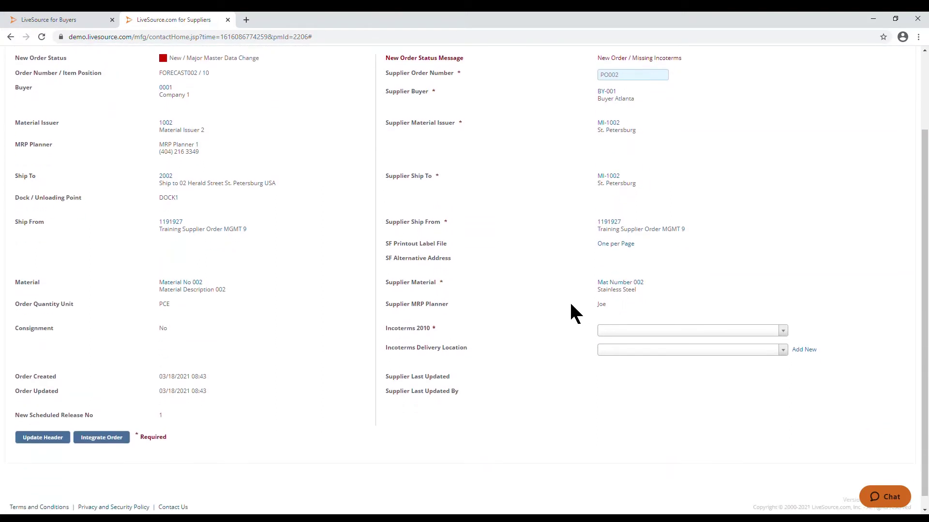
click(629, 332)
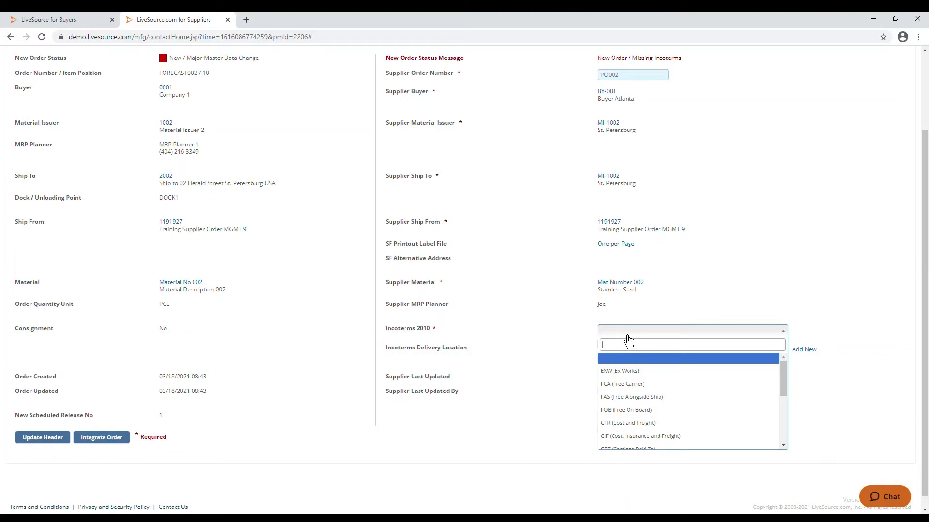
text(ddp)
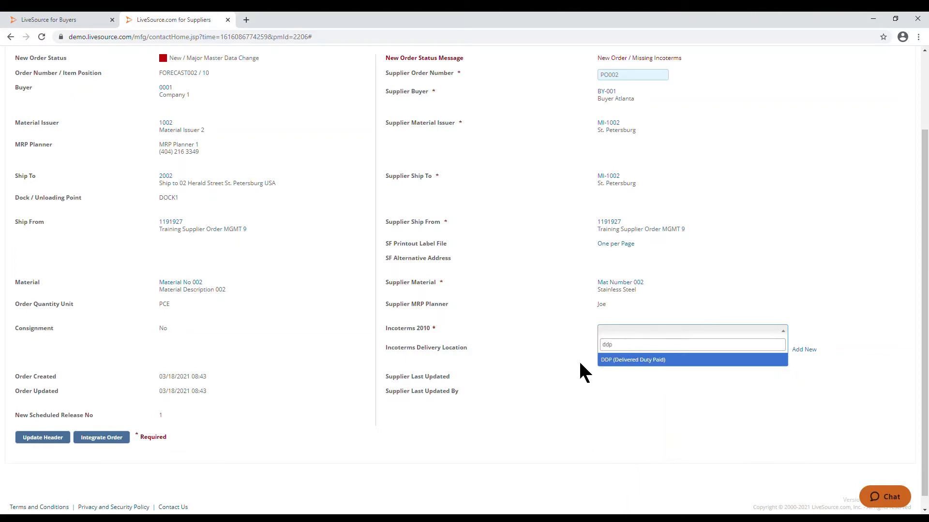
click(628, 360)
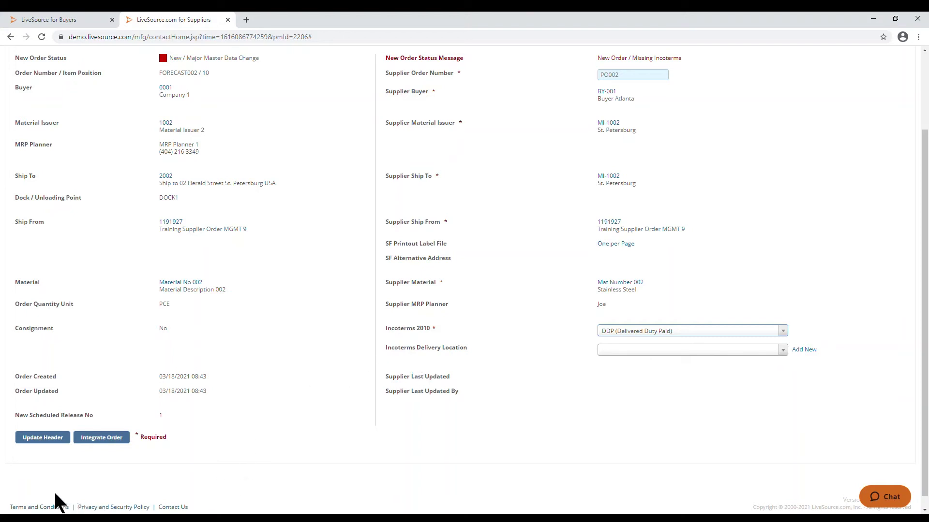
click(53, 447)
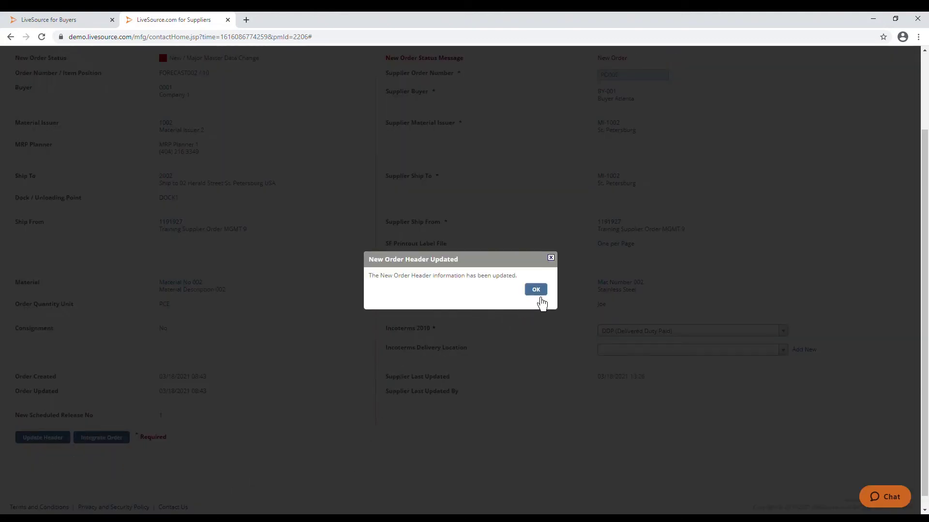
click(535, 289)
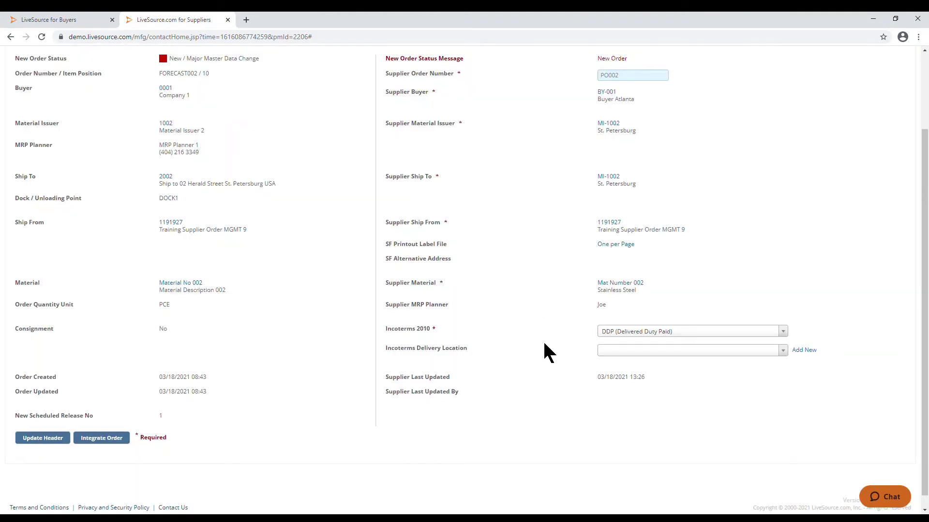